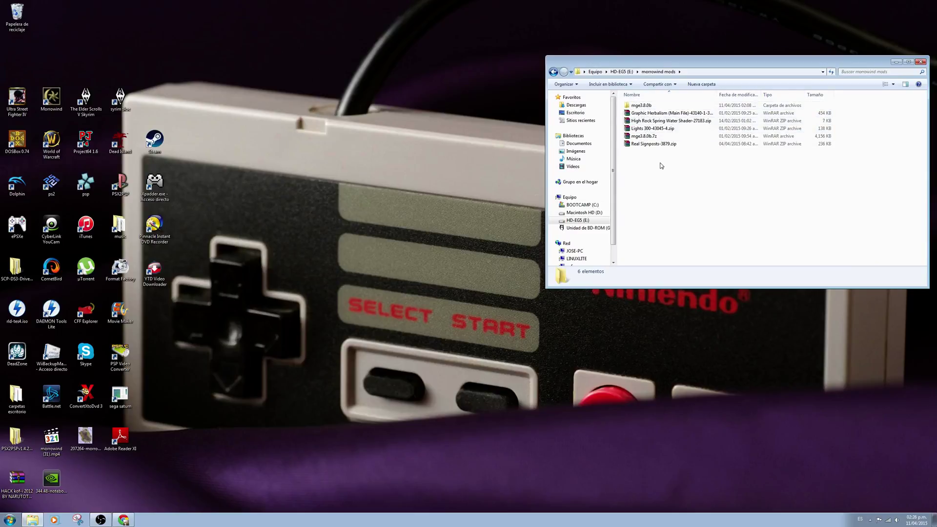
Open the mge3.8.0b mod folder and the Morrowind installation folder, placing their windows side by side
double_click(642, 105)
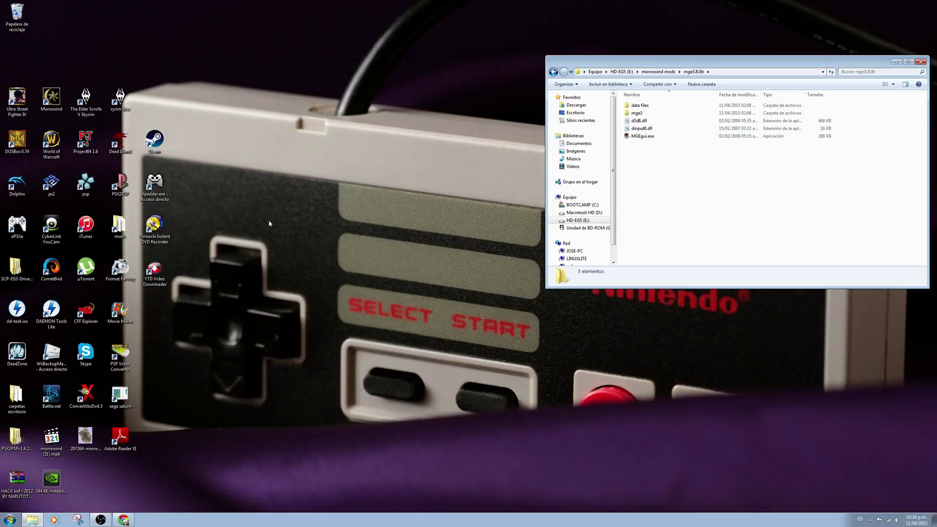
right_click(50, 99)
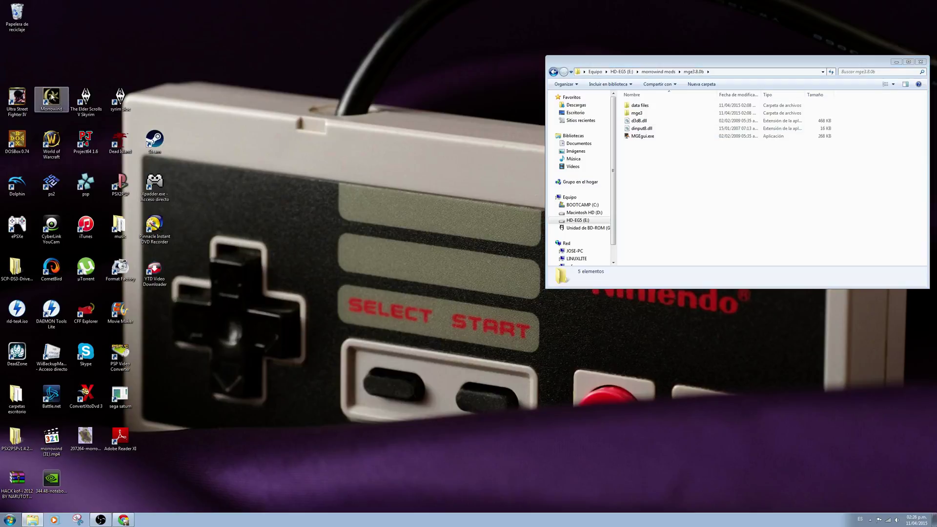
left_click(67, 112)
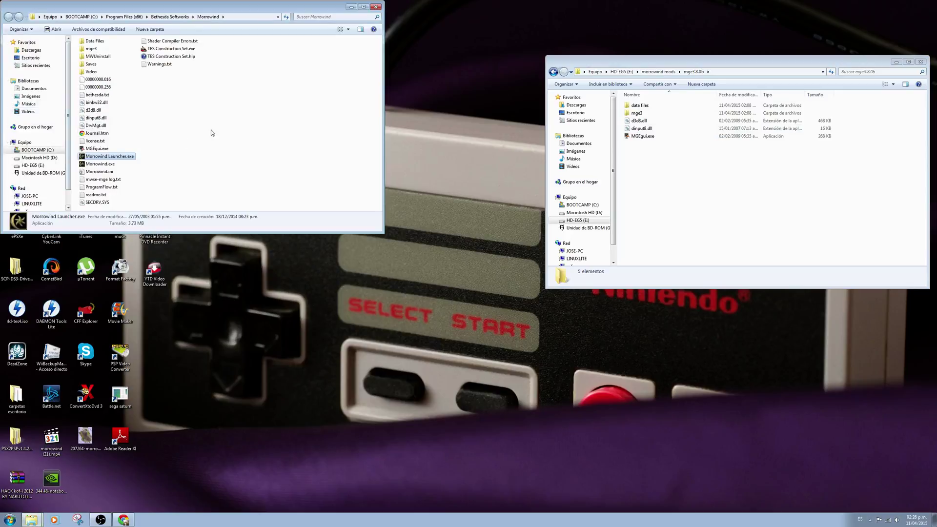
left_click_drag(157, 12, 314, 70)
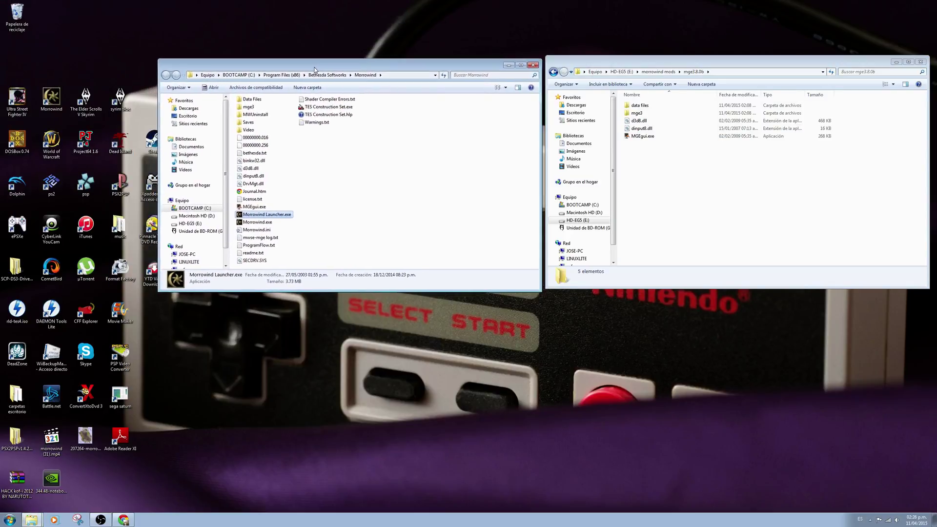
Copy the mod's shaders and Textures folders from data files into Morrowind's Data Files folder, merging folders and replacing all conflicting files
double_click(250, 99)
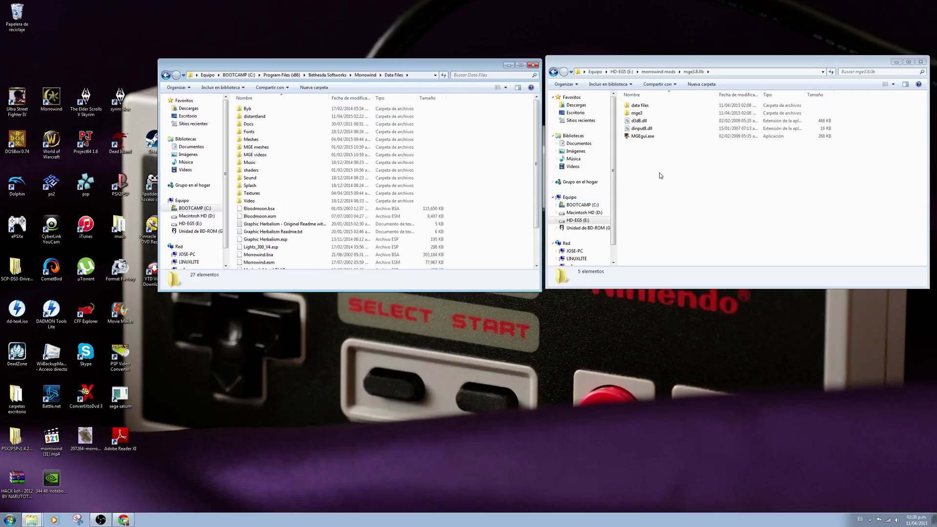
double_click(634, 106)
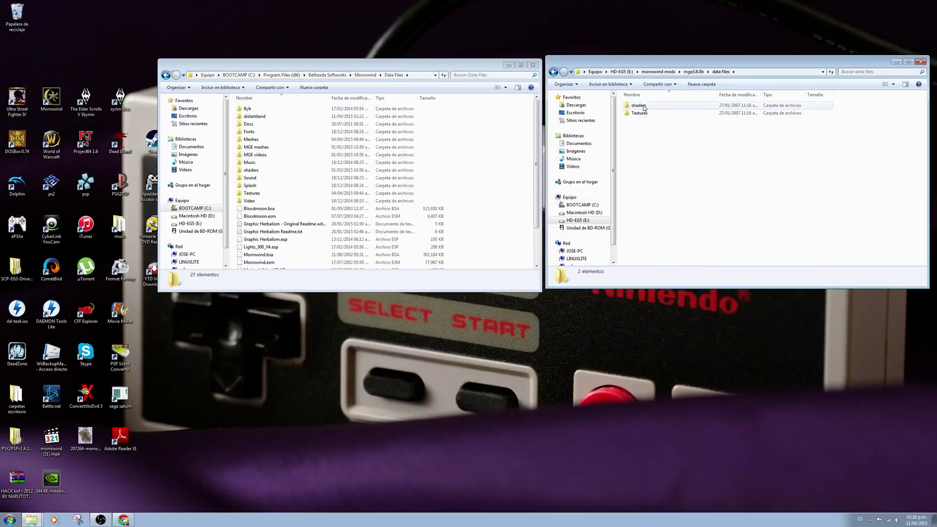
left_click_drag(641, 141, 639, 104)
left_click(499, 178)
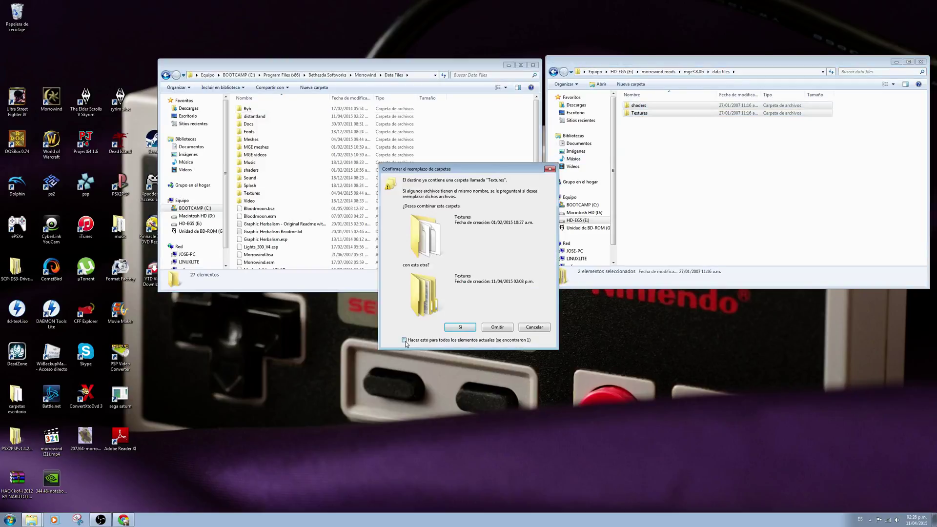
left_click(458, 327)
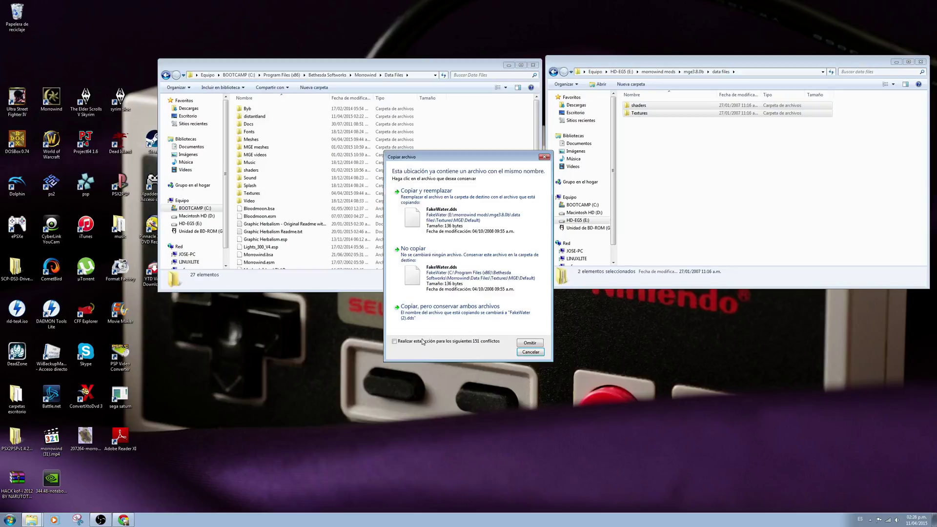
left_click(394, 342)
left_click(449, 219)
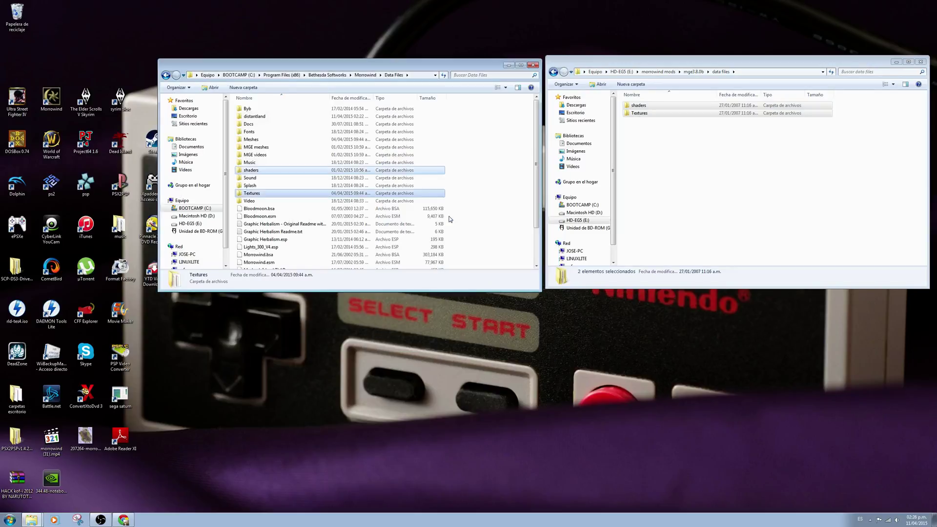
left_click(466, 211)
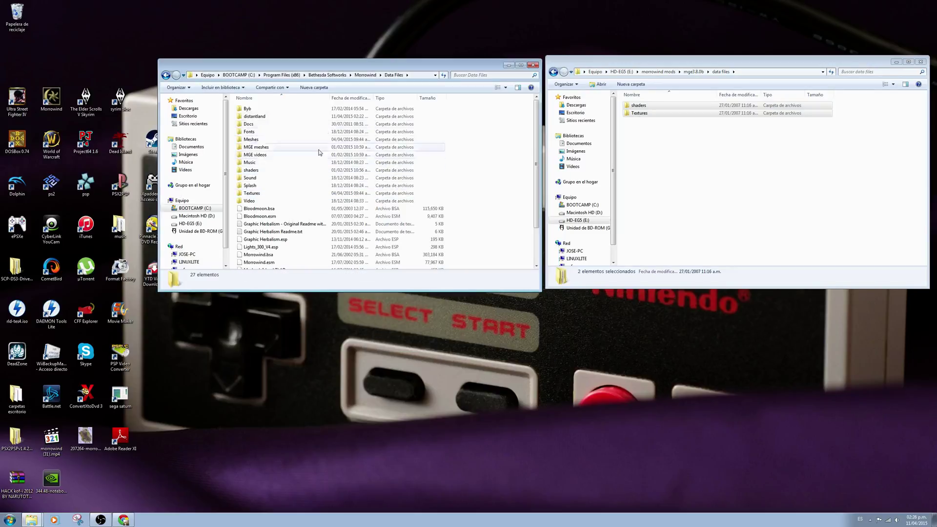
Copy mge3, d3d8.dll, dinput8.dll and MGEgui.exe from the mod folder into the main Morrowind folder, merging and replacing all existing items
left_click(553, 72)
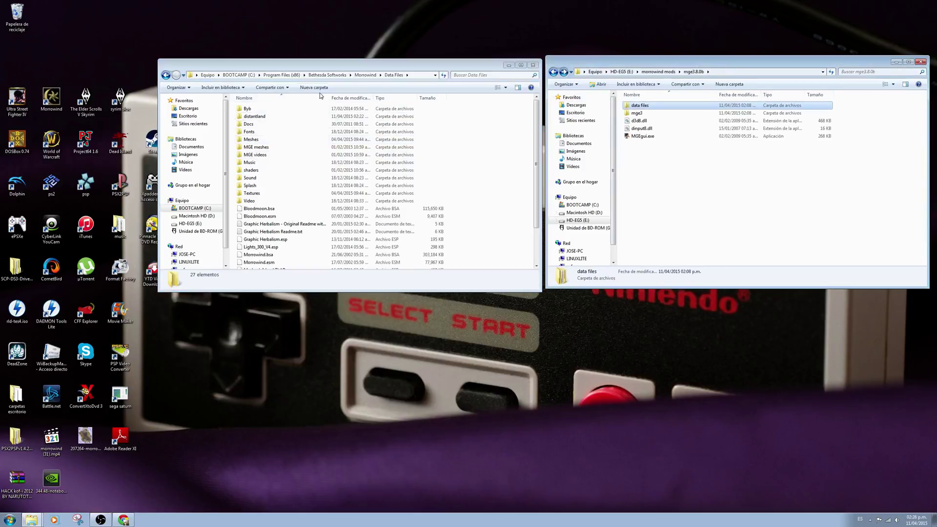
left_click(166, 75)
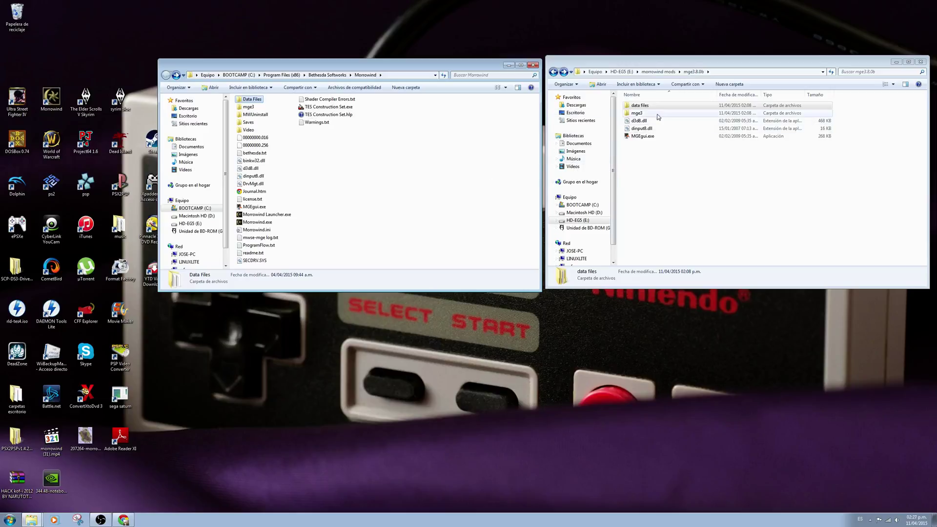
left_click(630, 155)
left_click_drag(630, 154, 646, 114)
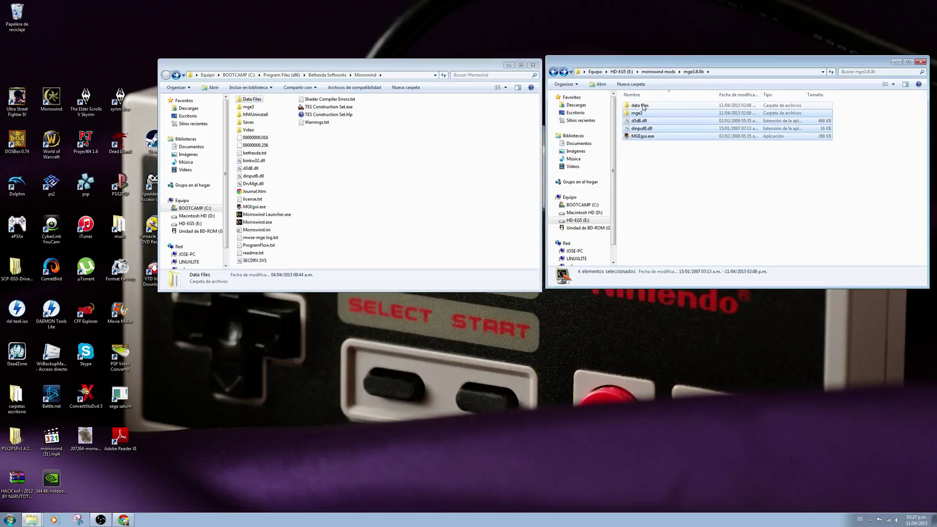
left_click(415, 219)
key("ctrl+v")
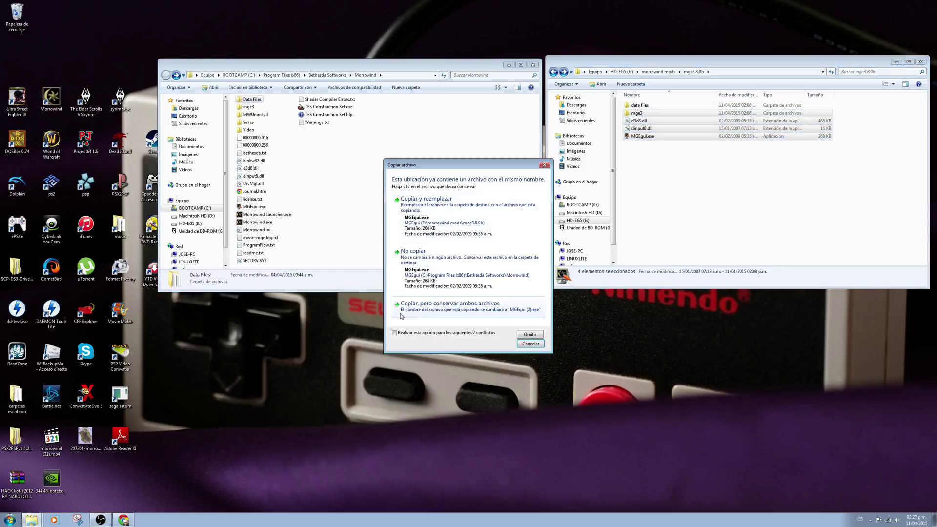
left_click(394, 333)
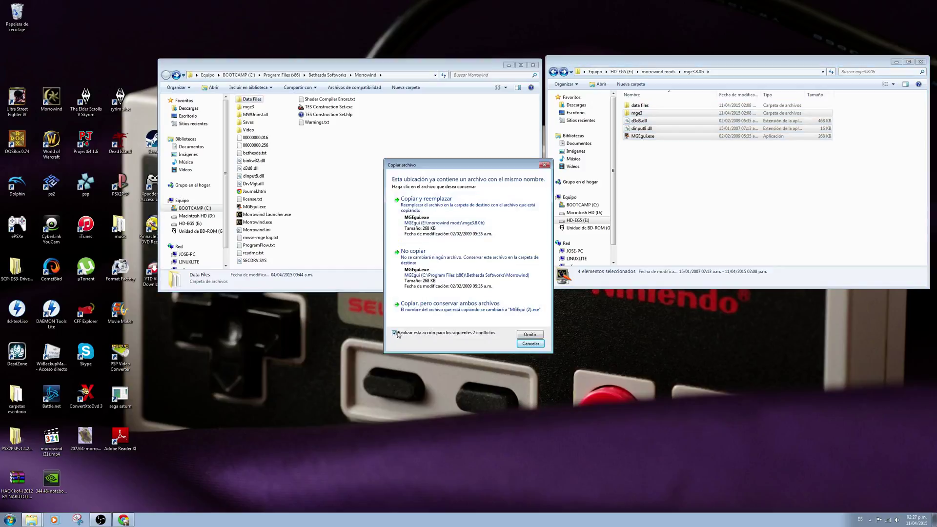
left_click(431, 223)
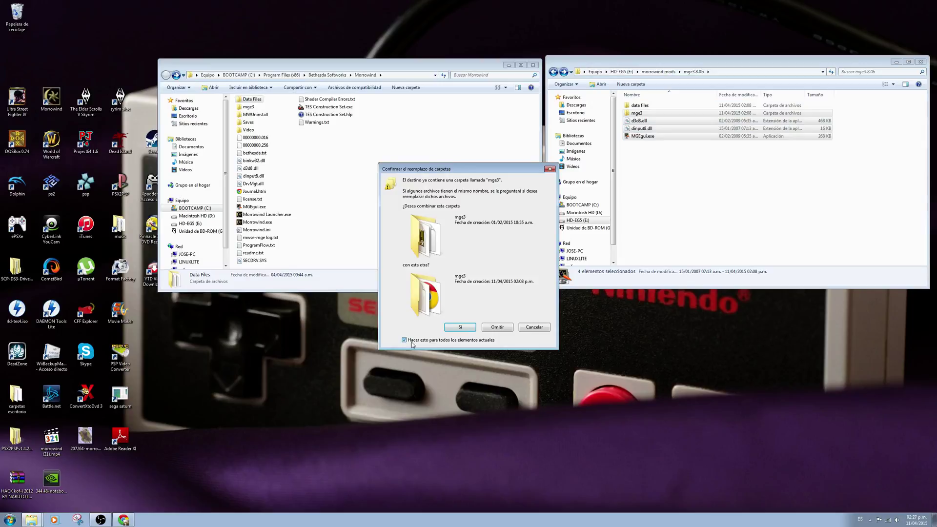
left_click(448, 329)
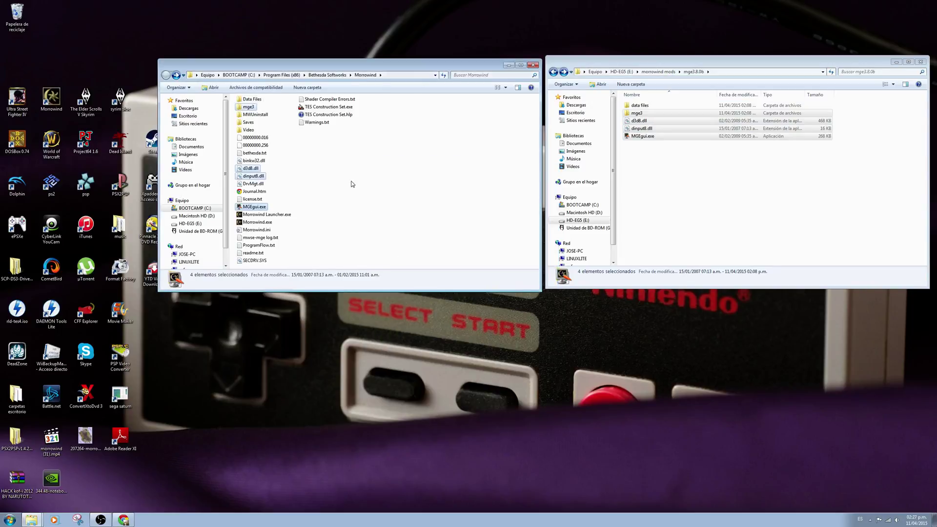
left_click(331, 194)
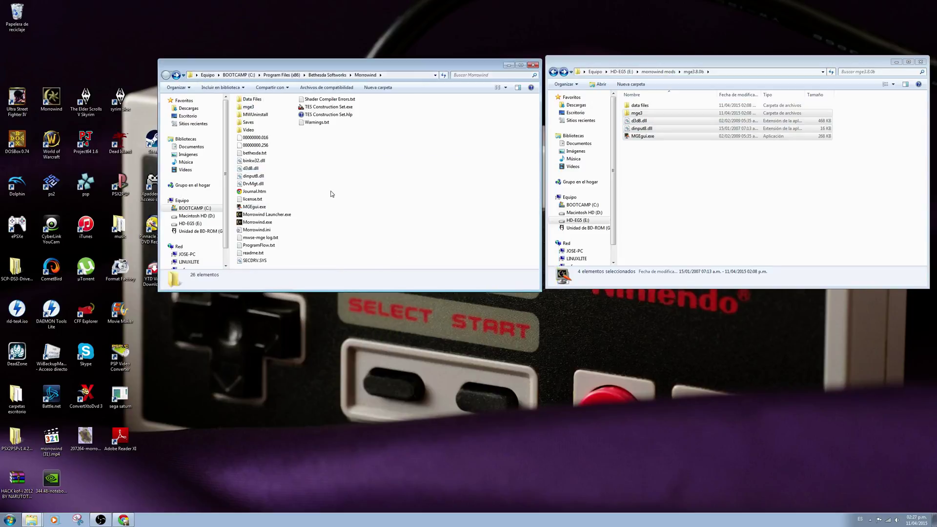
Run MGEgui.exe from the Morrowind folder and load the morrowind.ini plugins in the Distant Land file creation wizard
double_click(250, 208)
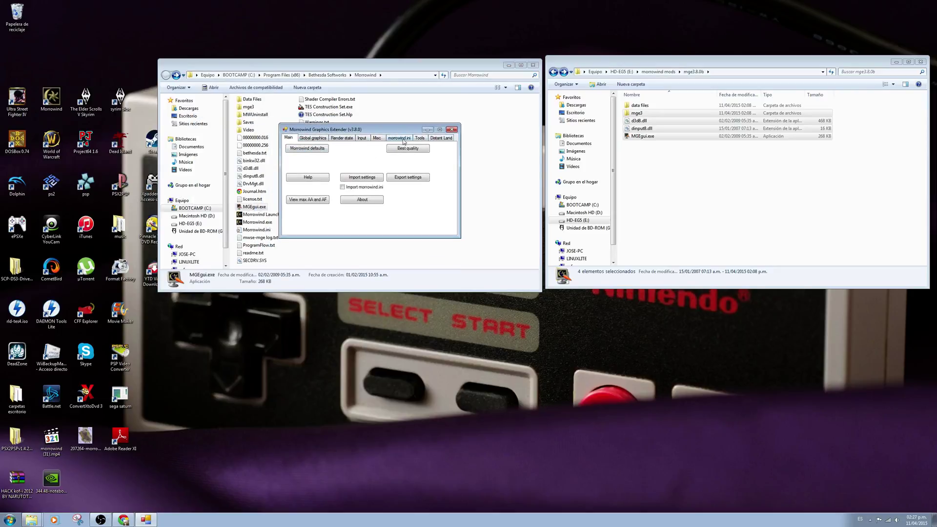
left_click(438, 139)
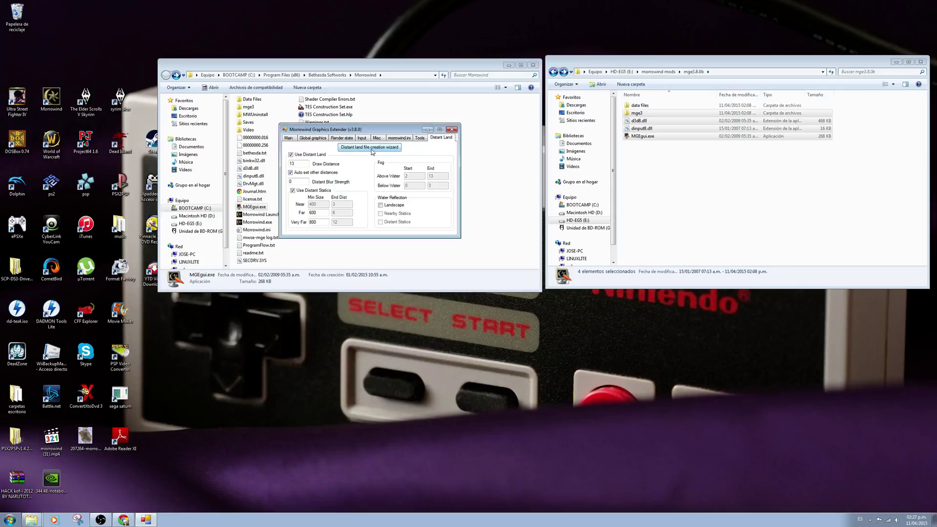
left_click(369, 148)
left_click_drag(171, 83, 391, 132)
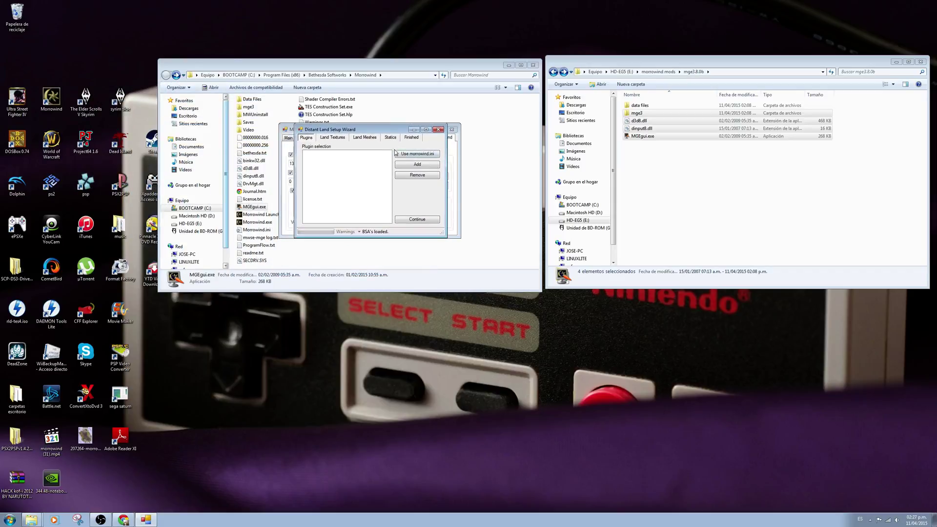
left_click(419, 155)
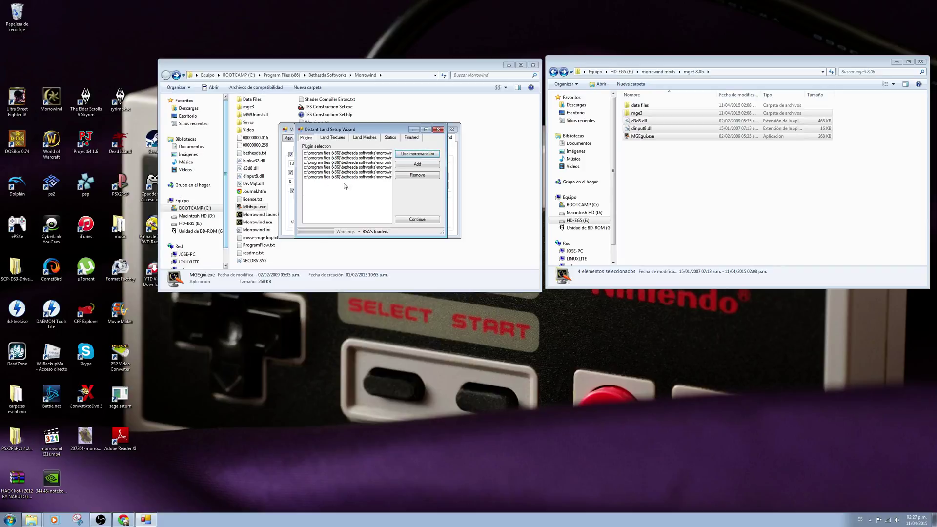
left_click(415, 220)
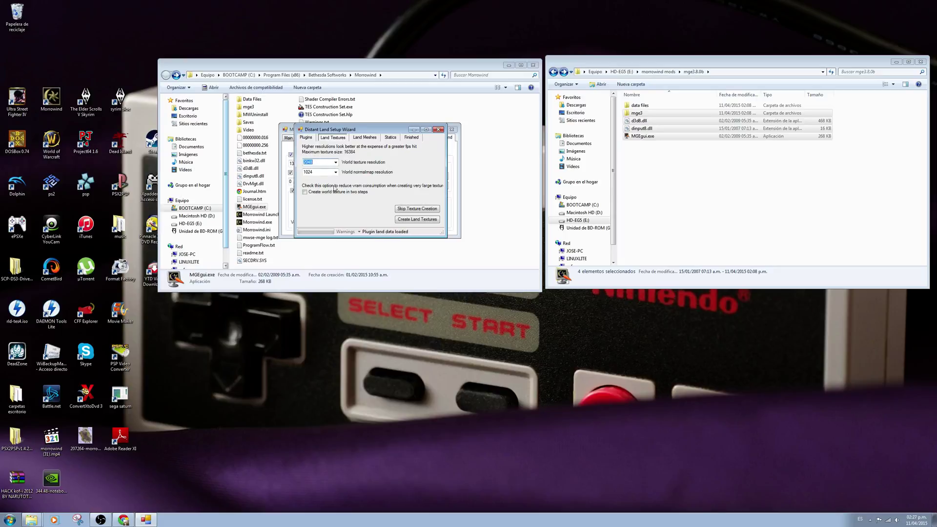
Create the distant land textures with the preset resolutions and the land meshes with world mesh detail set to High
left_click(421, 221)
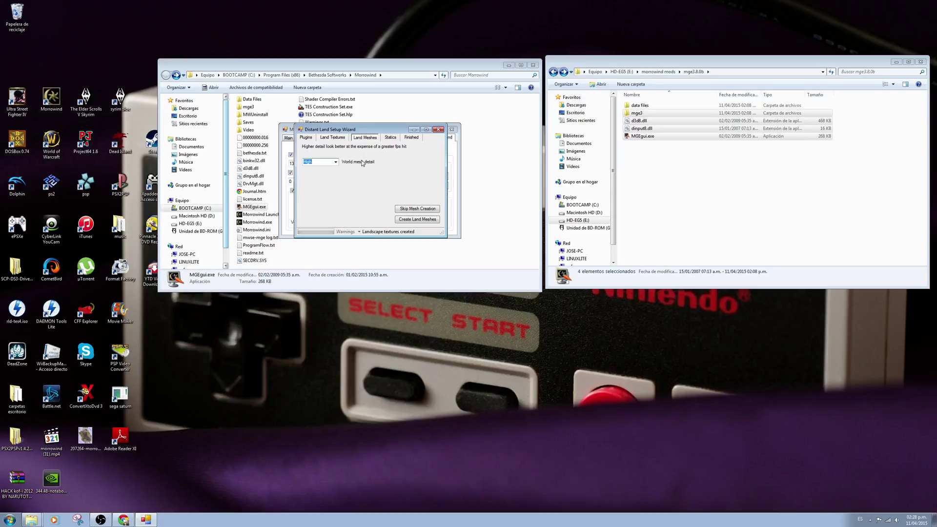
left_click(336, 163)
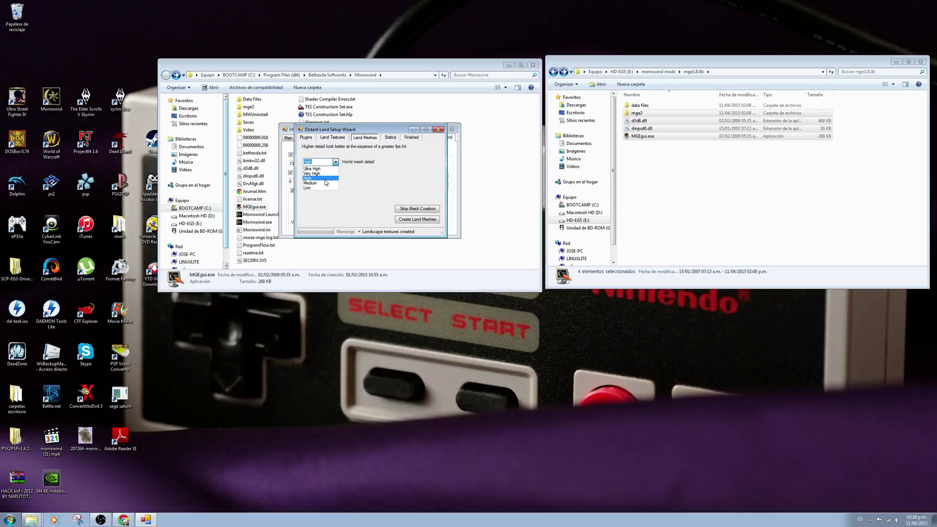
left_click(325, 178)
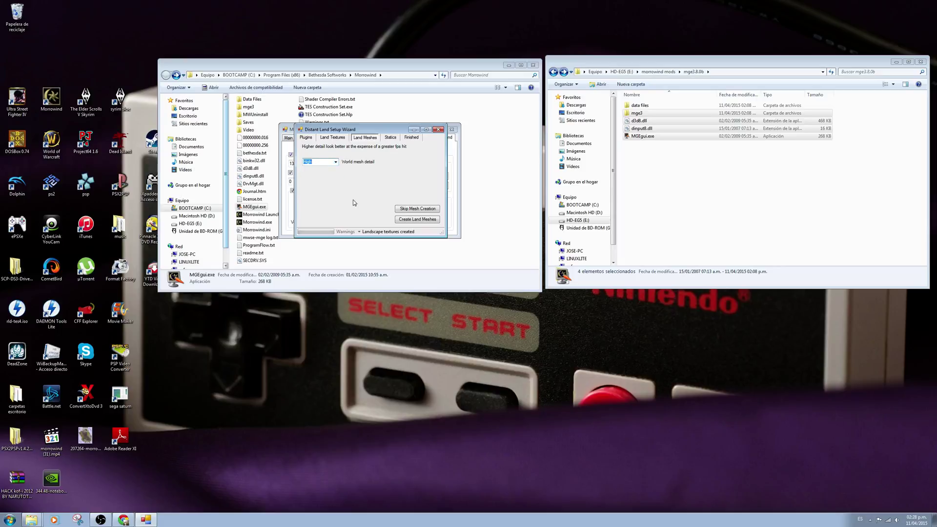
left_click(411, 219)
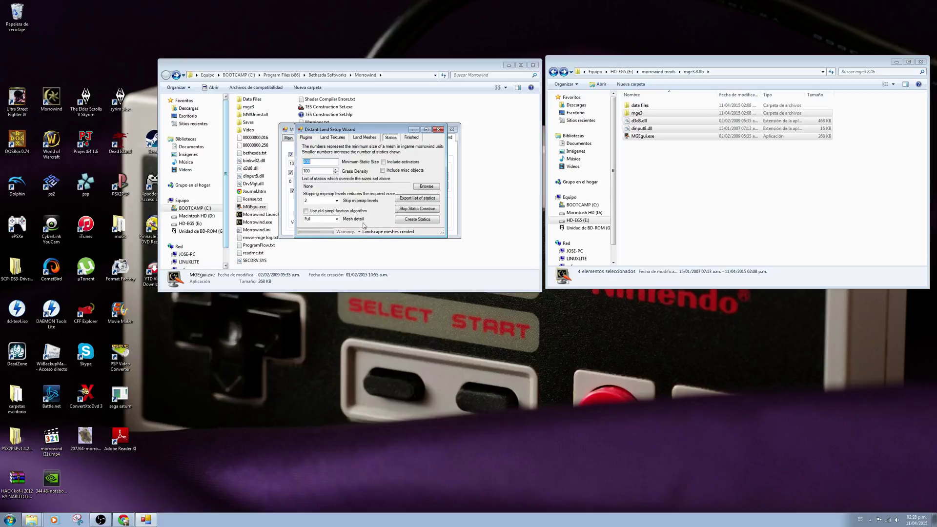
Create the distant statics with the preset options, allowing the existing statics files to be deleted, and finish the wizard
left_click(419, 220)
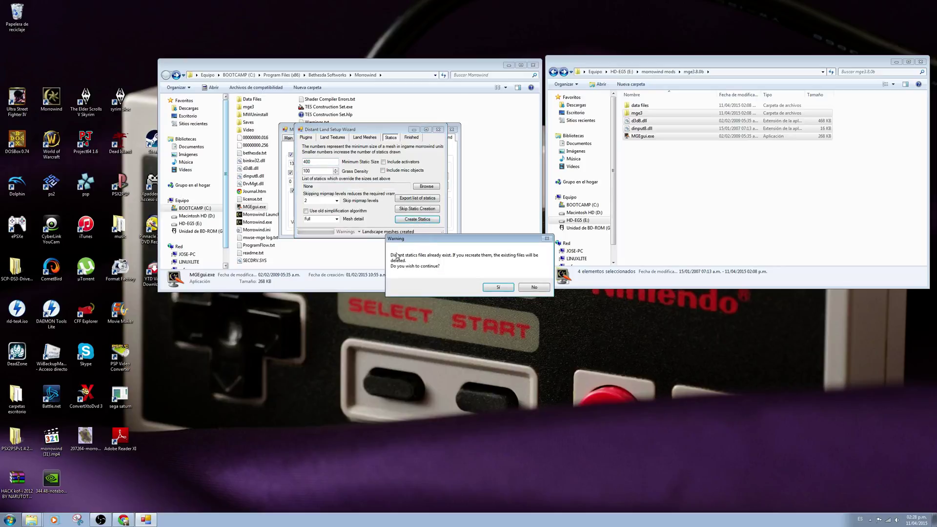
left_click(493, 287)
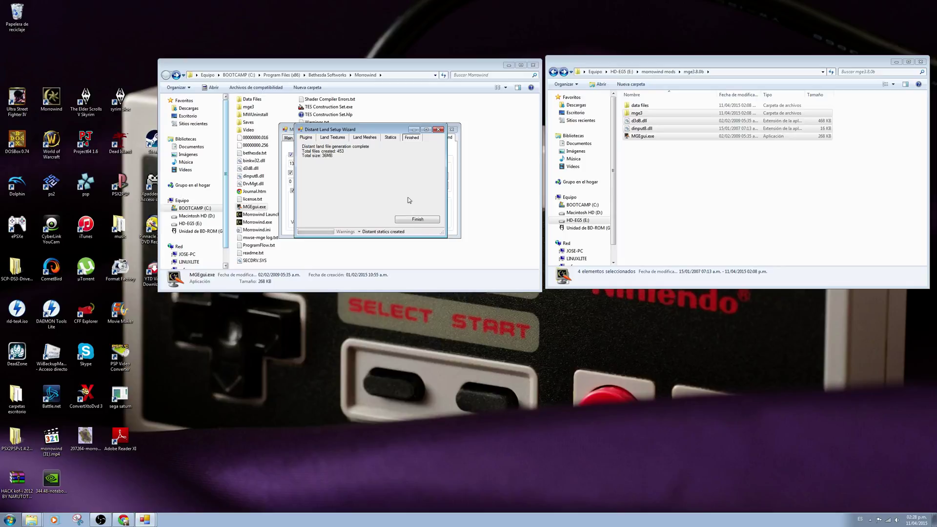
left_click(416, 221)
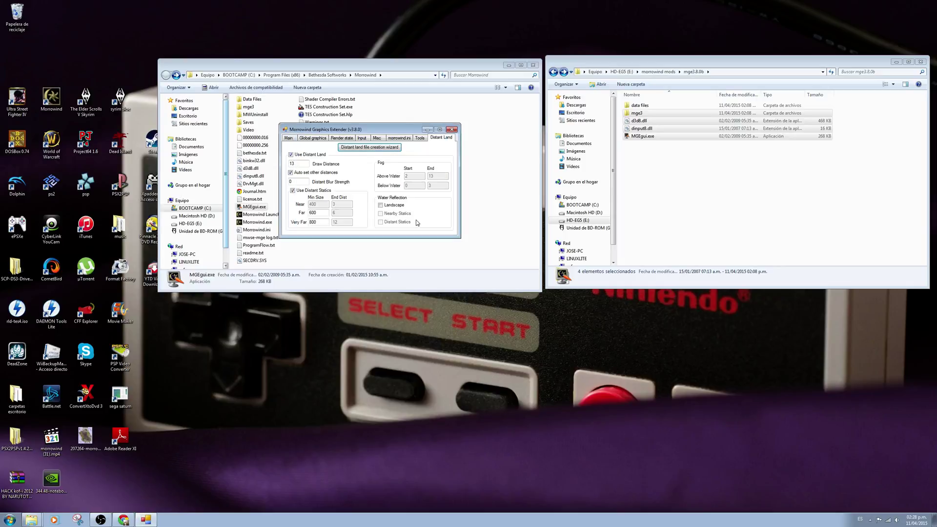
Close Morrowind Graphics Extender and both folder windows
left_click(453, 129)
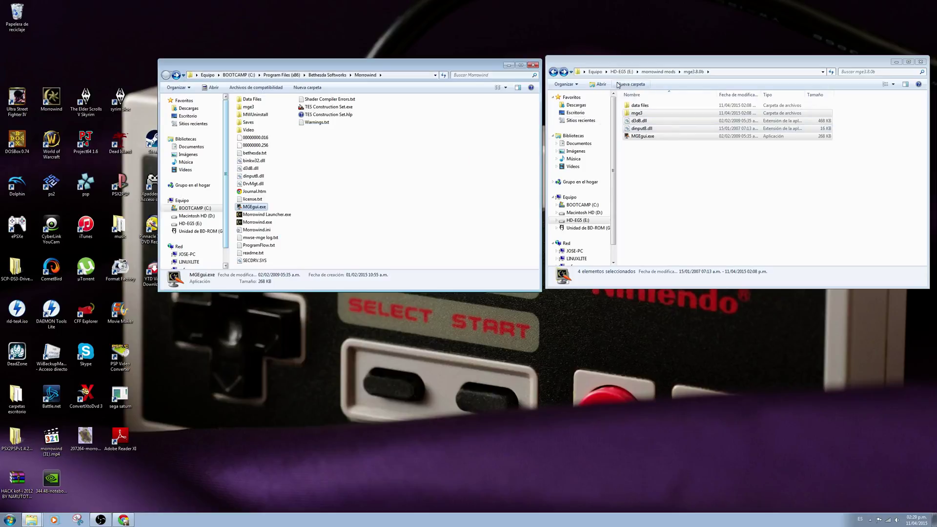
left_click(533, 65)
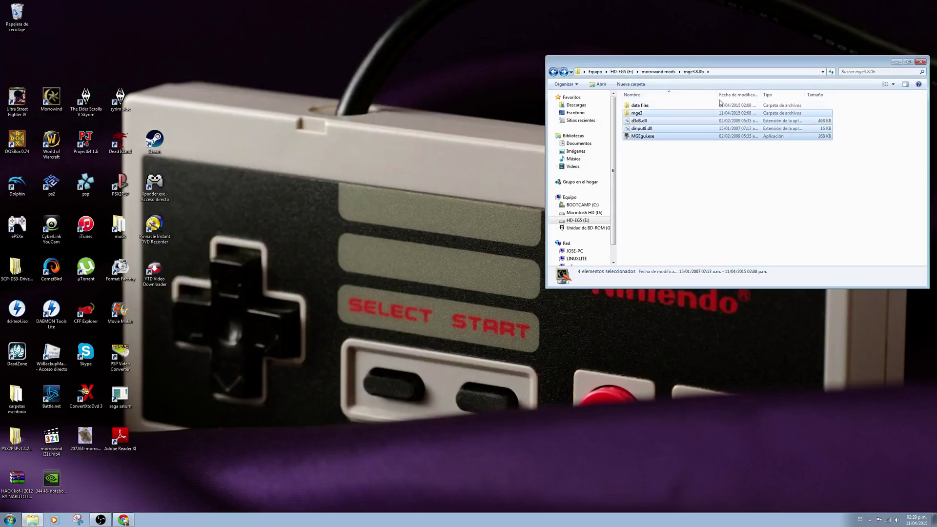
left_click(921, 62)
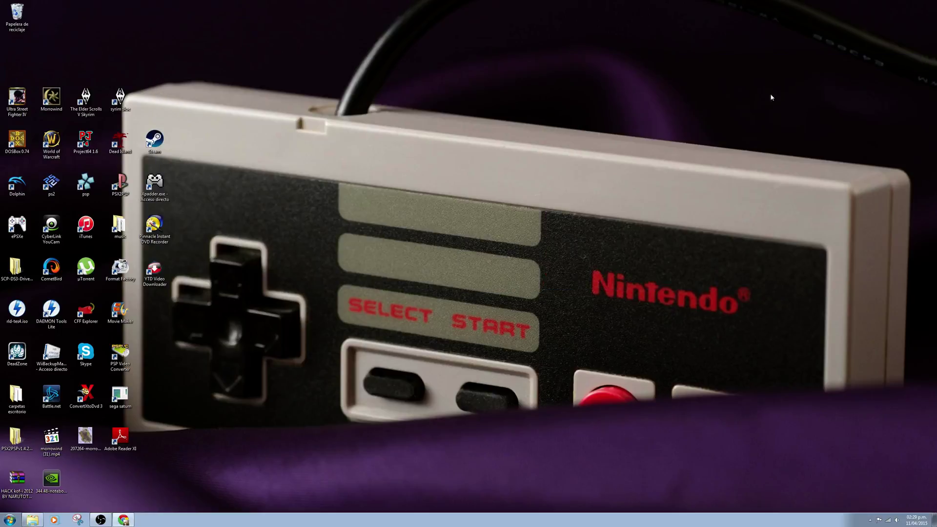
Start the Morrowind launcher from the desktop and open its Data Files list
left_click(58, 100)
double_click(60, 101)
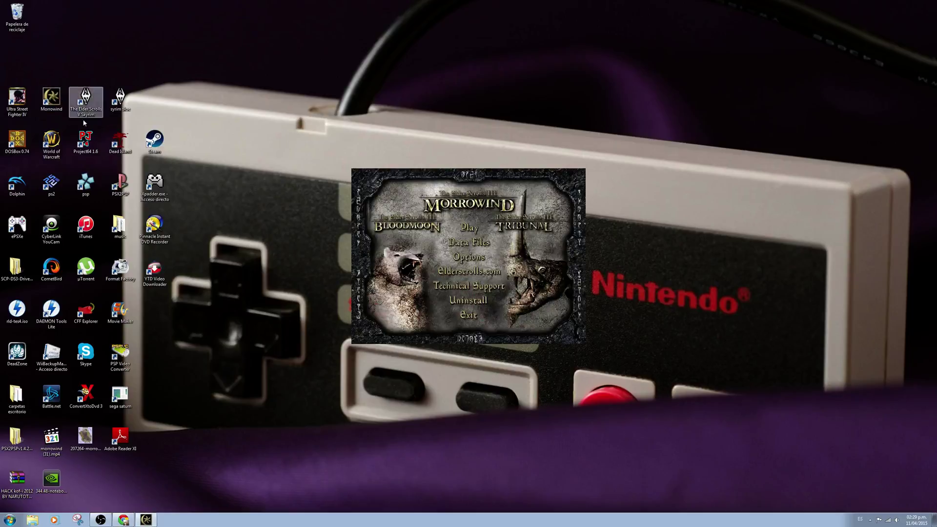
left_click(454, 244)
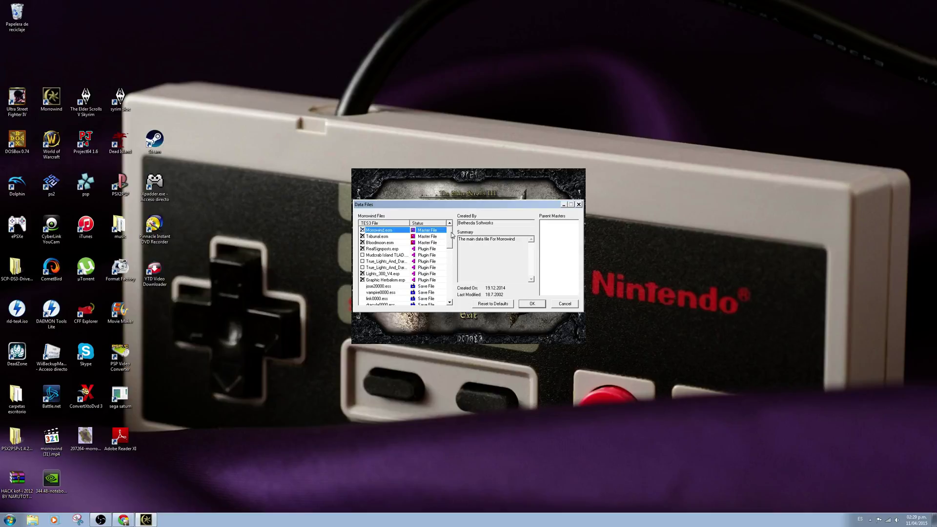
Look through the listed master, plugin and save files, and accept the data files selection unchanged
scroll(451, 235, "down", 1)
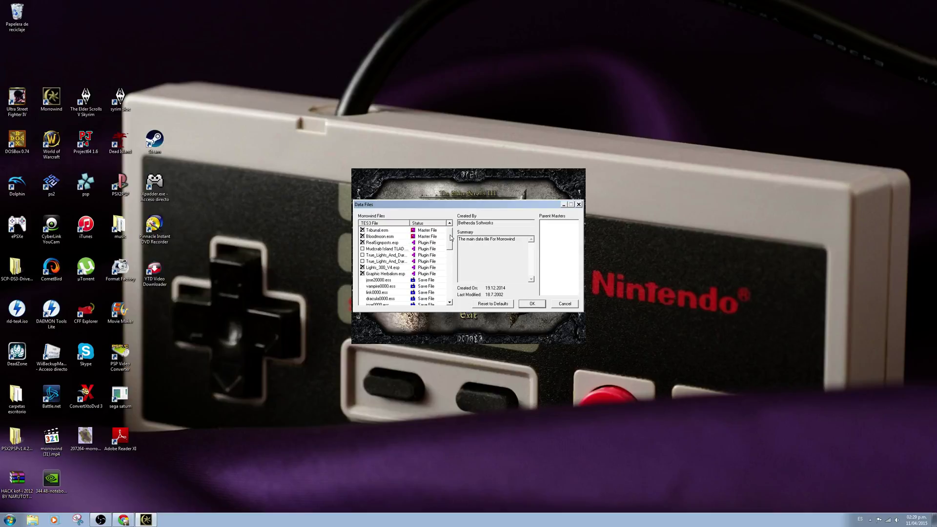
scroll(451, 238, "up", 1)
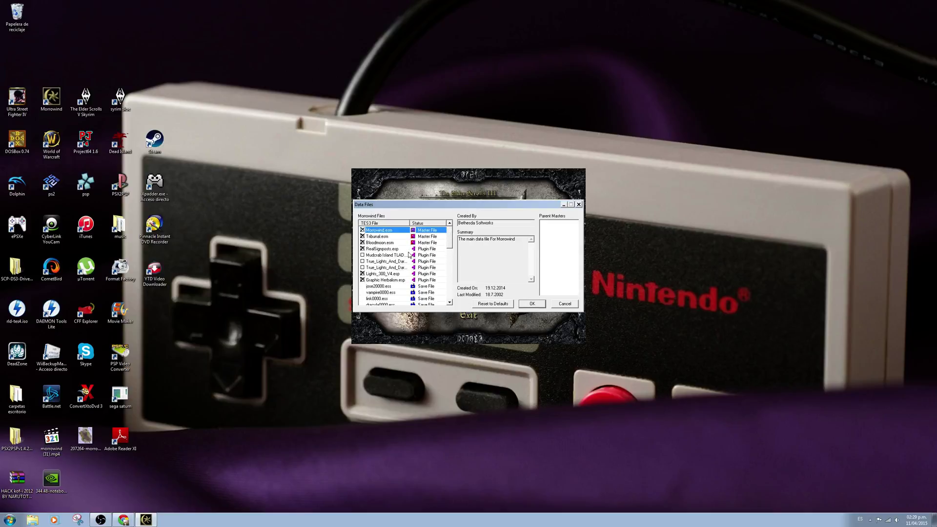
left_click(531, 305)
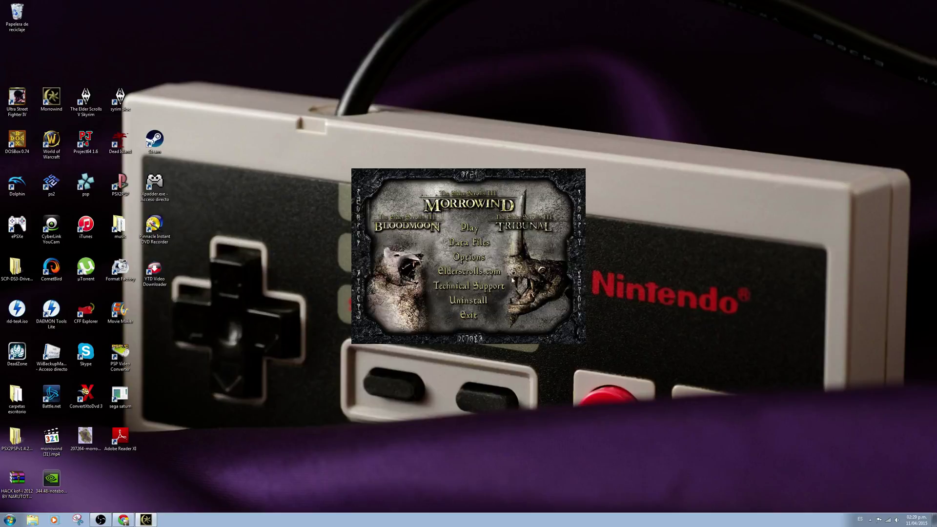
Start playing Morrowind, agree to continue running the executable, and load the Quicksave game
left_click(469, 227)
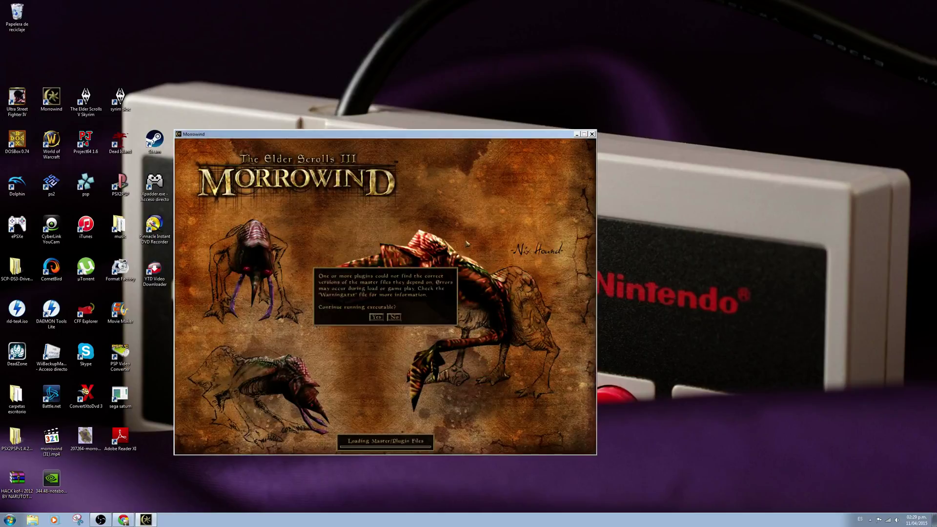
left_click(376, 317)
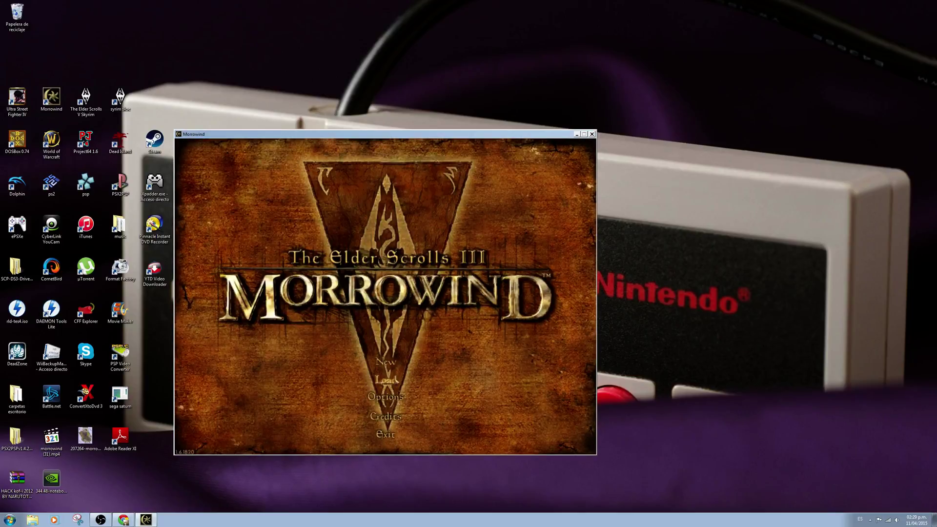
left_click(392, 379)
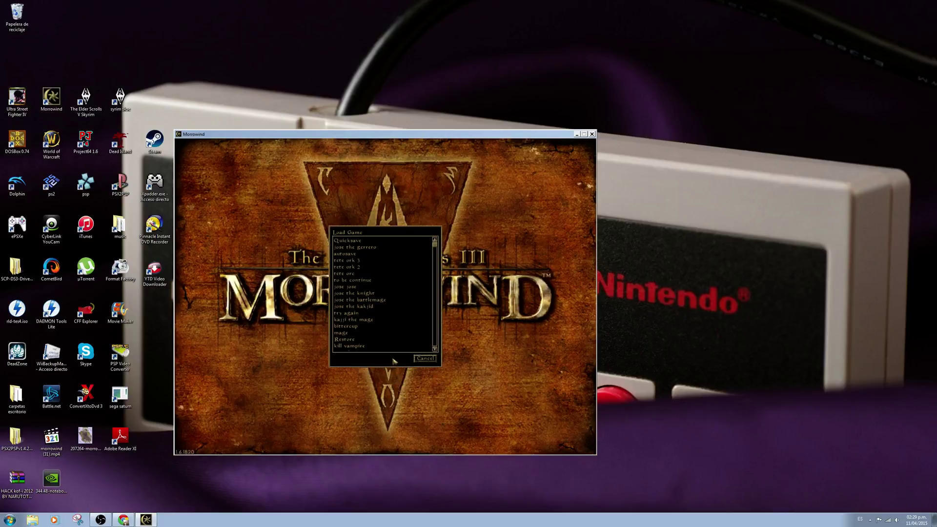
left_click(348, 240)
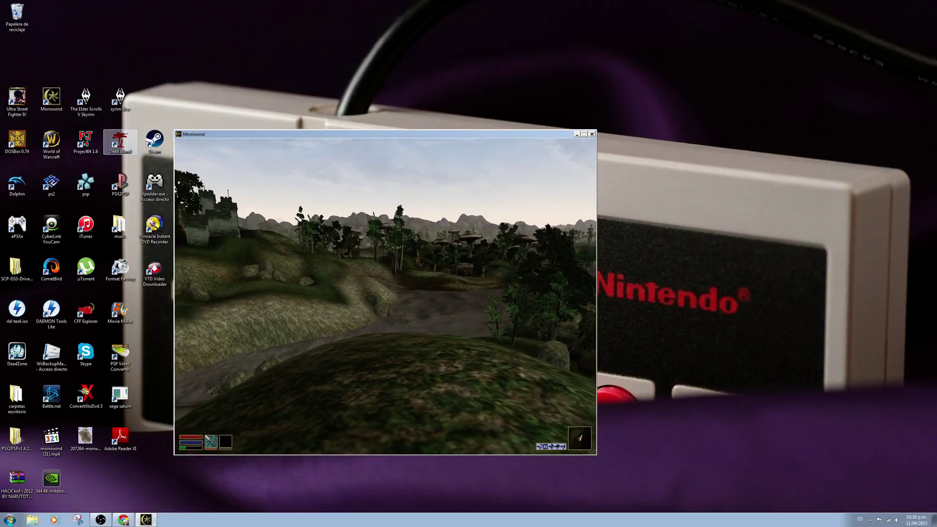
Exit Morrowind from the running game and confirm quitting to the desktop
key("Escape")
left_click(385, 342)
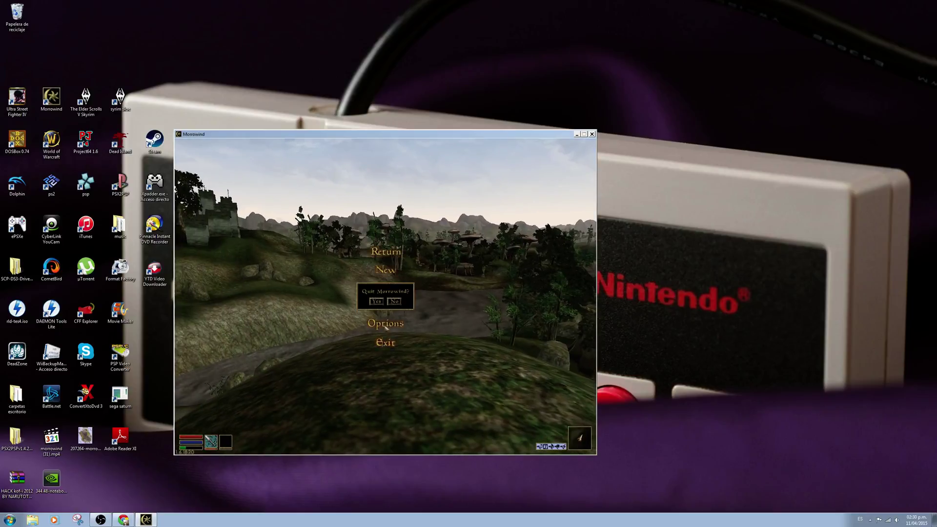
left_click(375, 302)
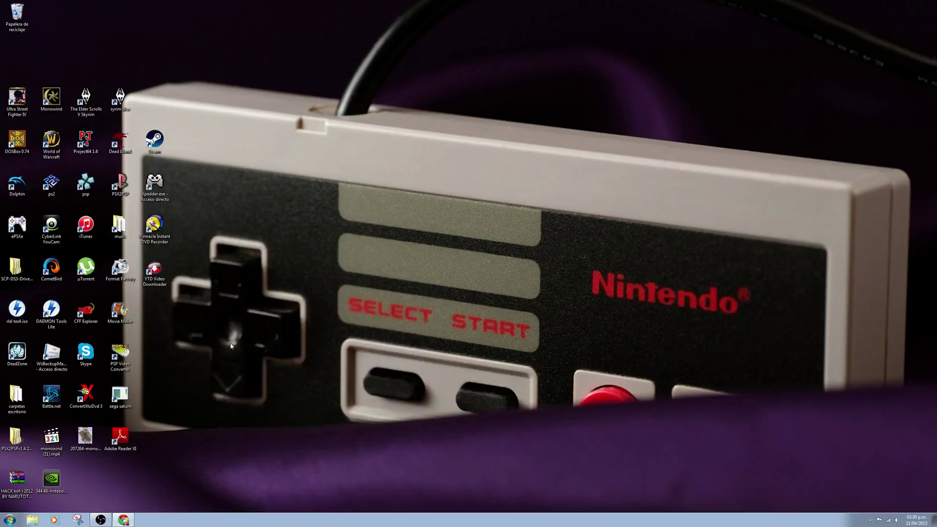